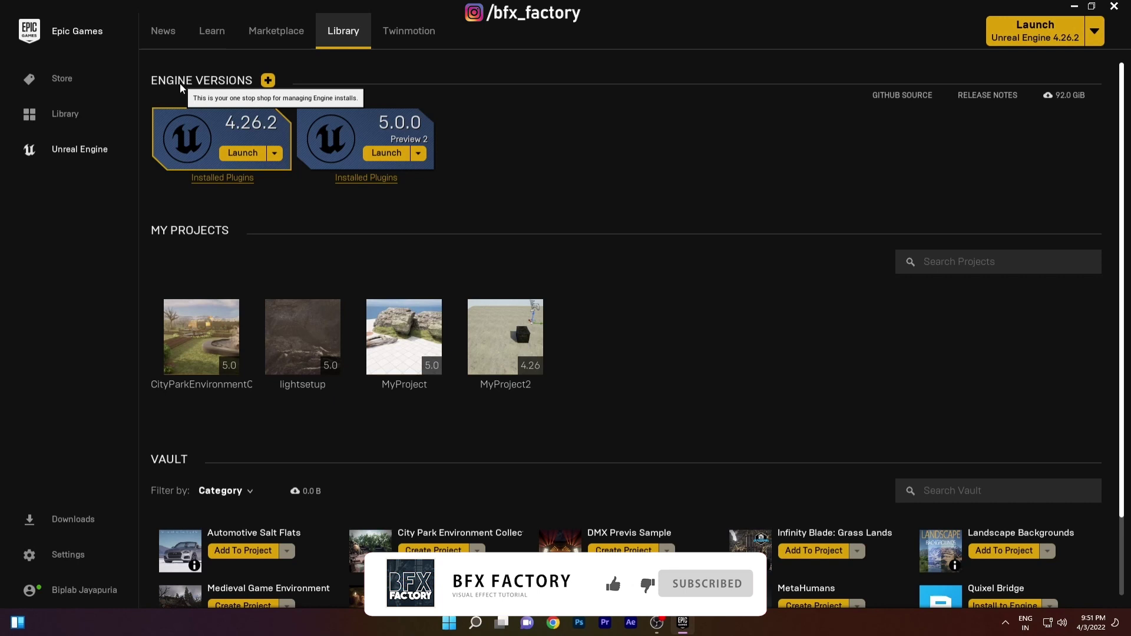
# Add a new engine version slot and set it to 5.0.0 Early Access 2
pyautogui.click(268, 81)
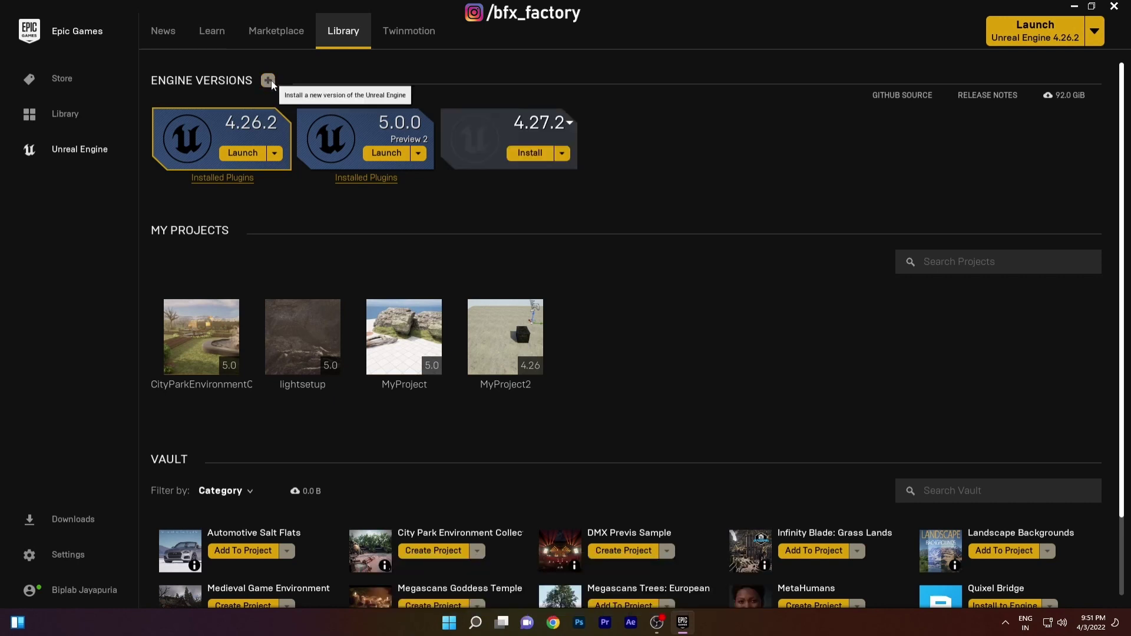
pyautogui.click(537, 125)
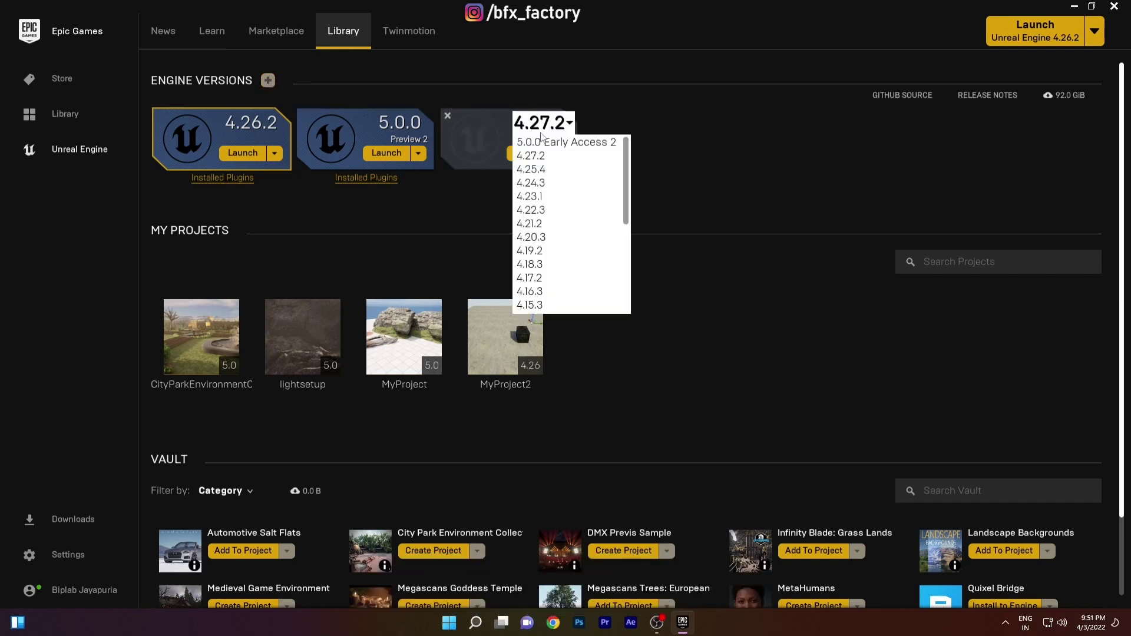
pyautogui.click(583, 146)
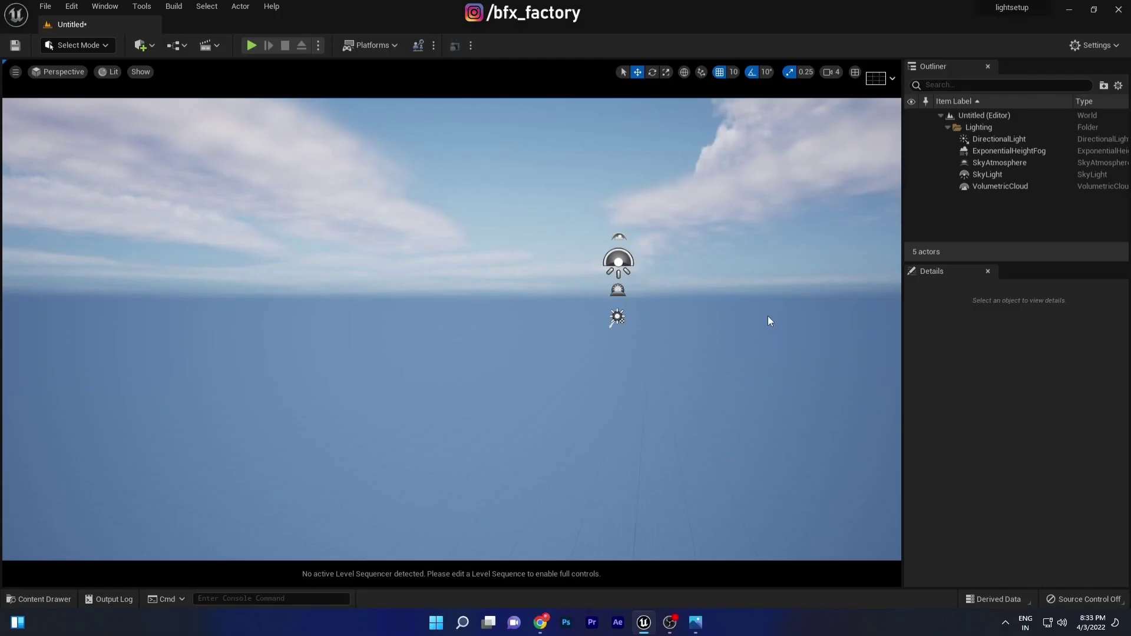
# Look across the sky, then select and deselect the VolumetricCloud actor
pyautogui.moveTo(768, 321); pyautogui.dragTo(795, 301, button='right')
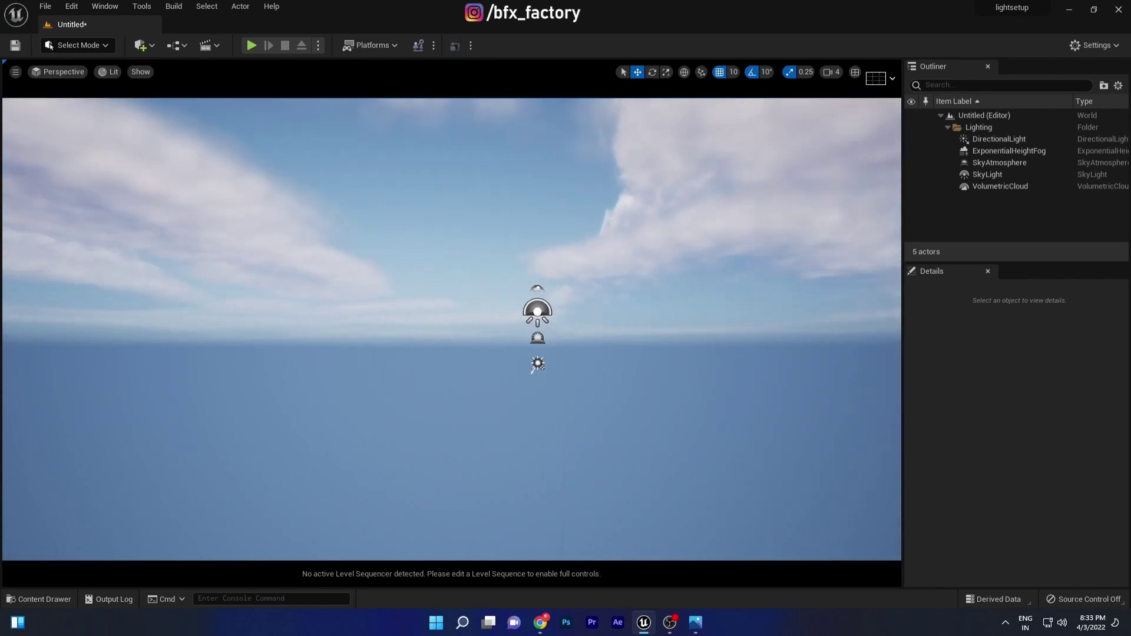
pyautogui.click(1009, 184)
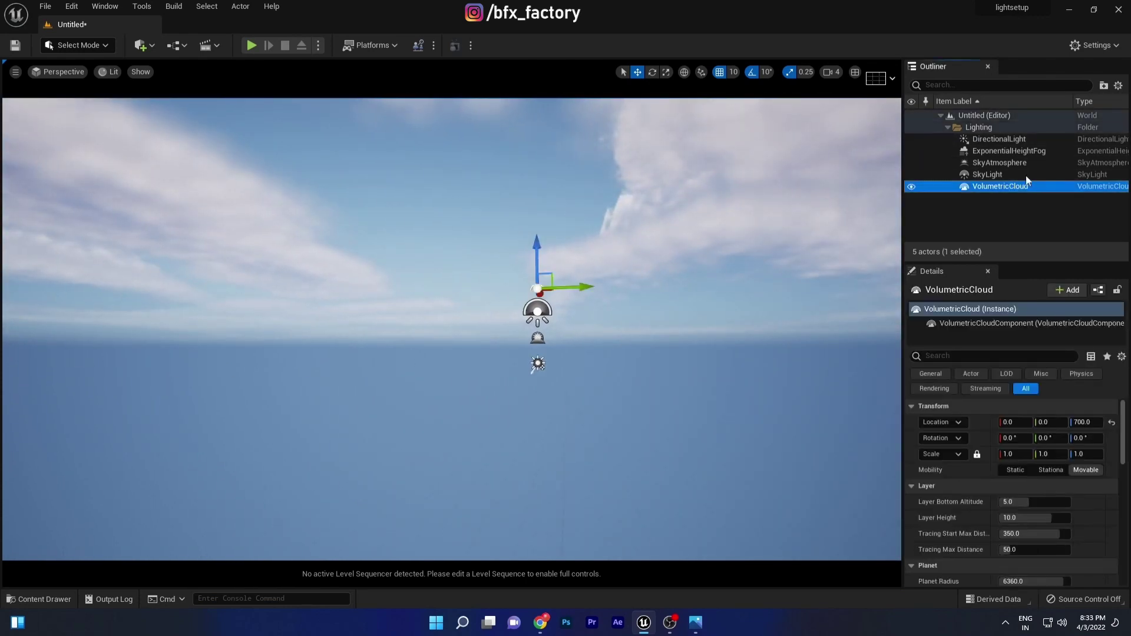
pyautogui.click(989, 127)
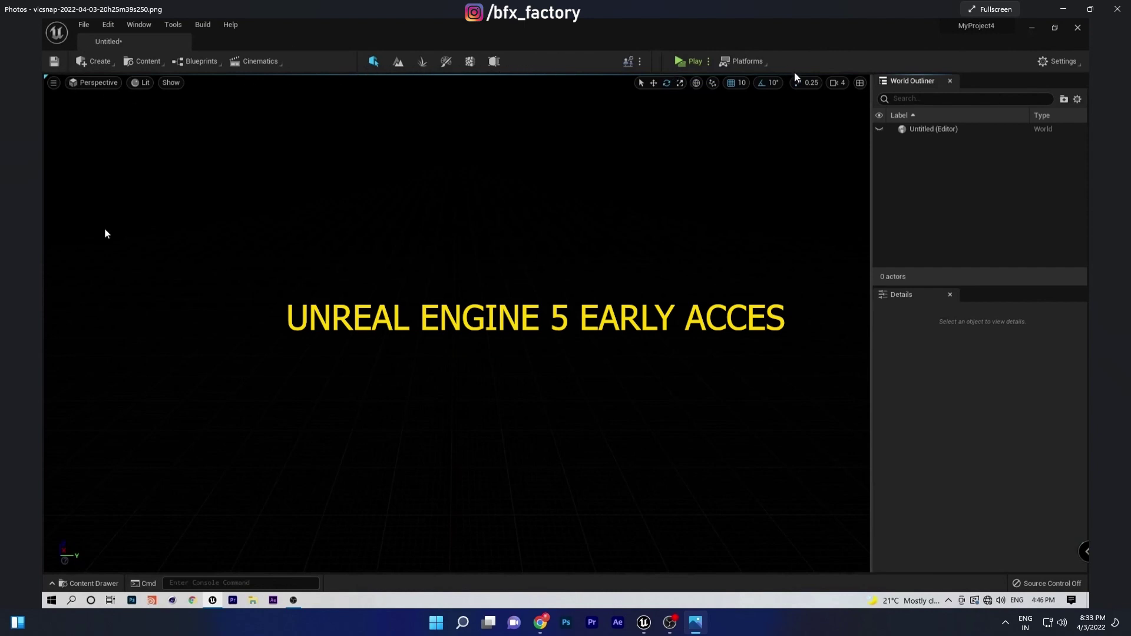
# Minimize and restore the Photos screenshot viewer, then resize it to full screen height
pyautogui.click(1070, 14)
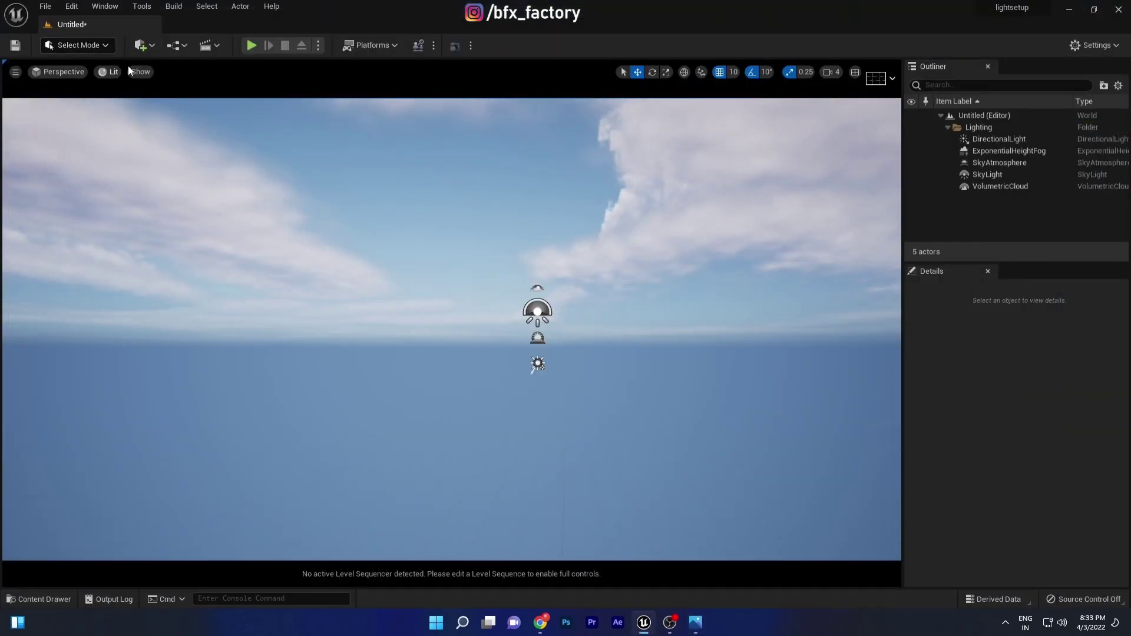
pyautogui.click(697, 623)
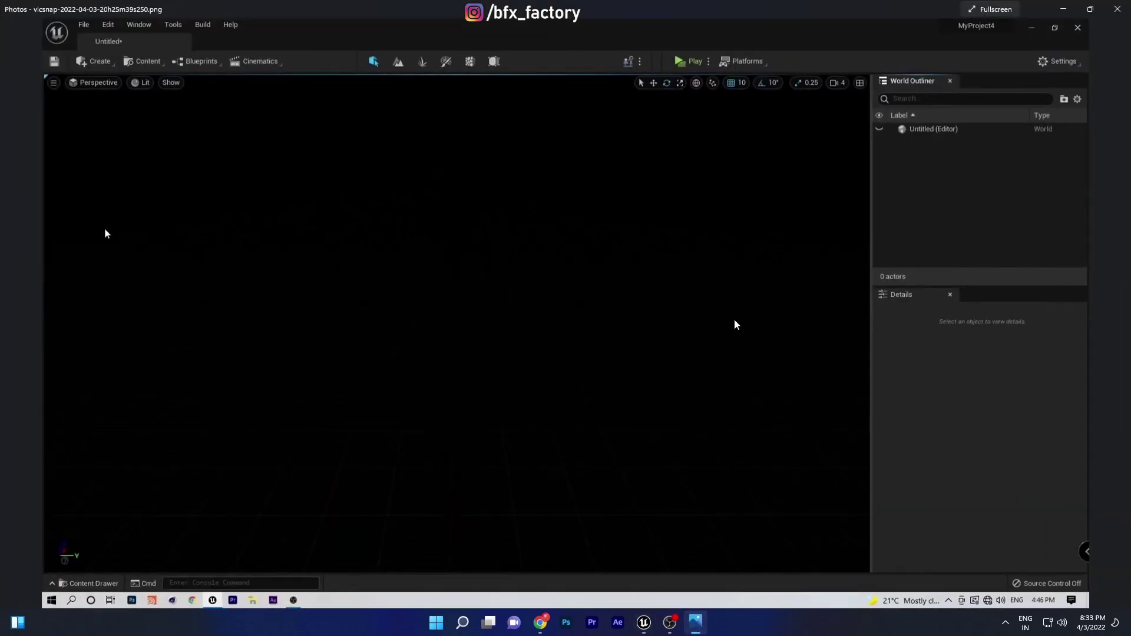
pyautogui.click(1093, 11)
pyautogui.doubleClick(767, 154)
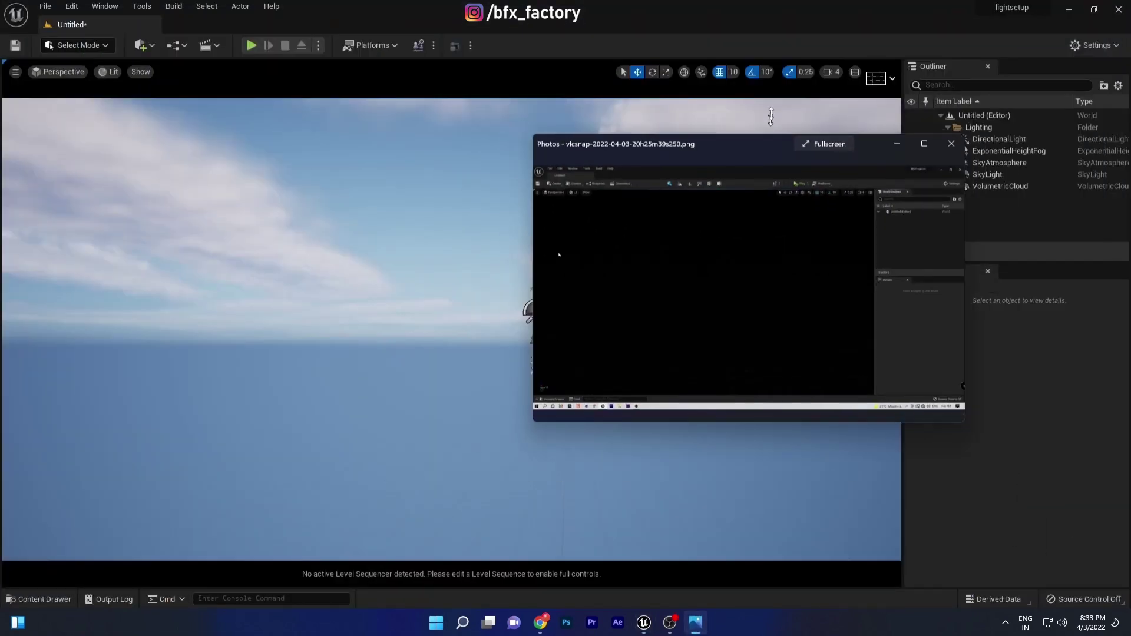
pyautogui.scroll(3, 643, 224)
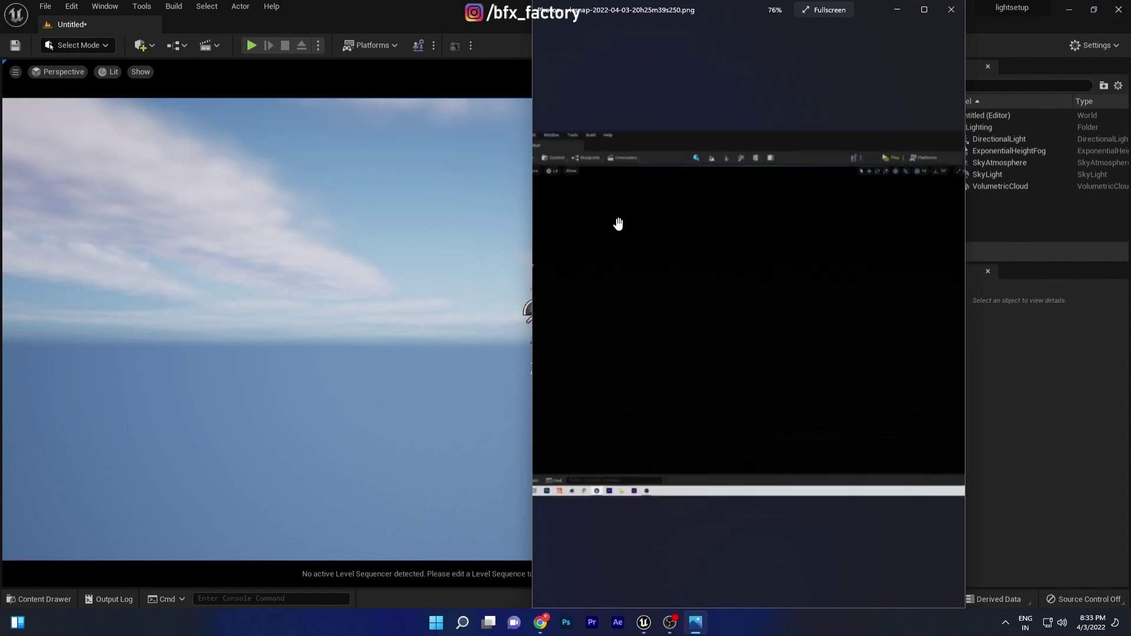
pyautogui.scroll(2, 618, 222)
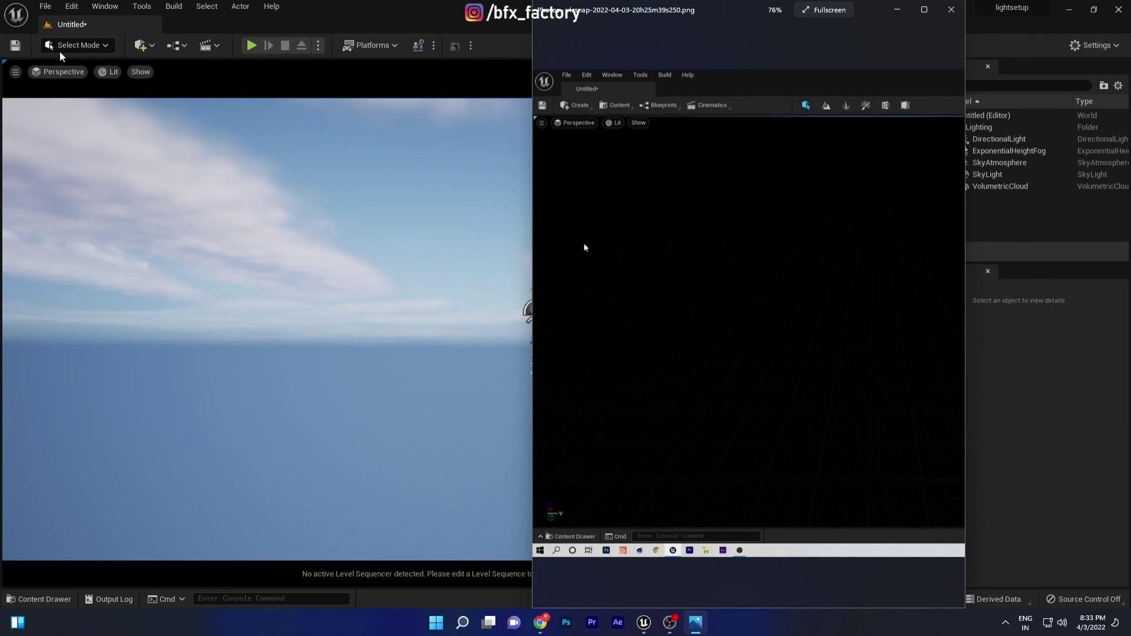
# Close the screenshot viewer, check the editor modes list, and pan the screenshot toolbar
pyautogui.click(951, 9)
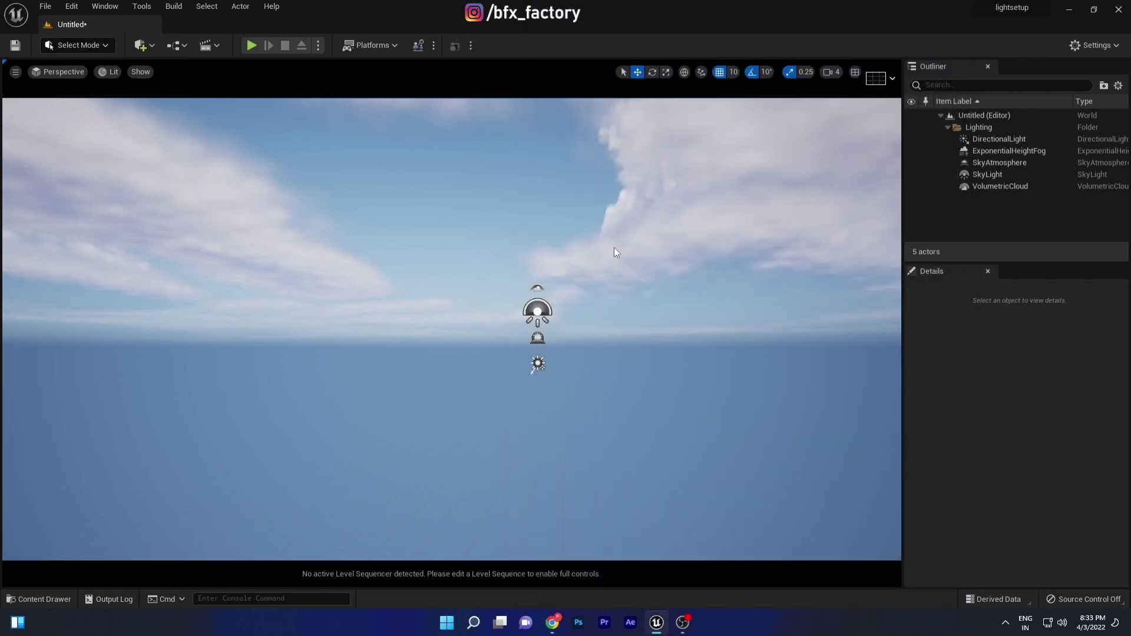
pyautogui.click(102, 46)
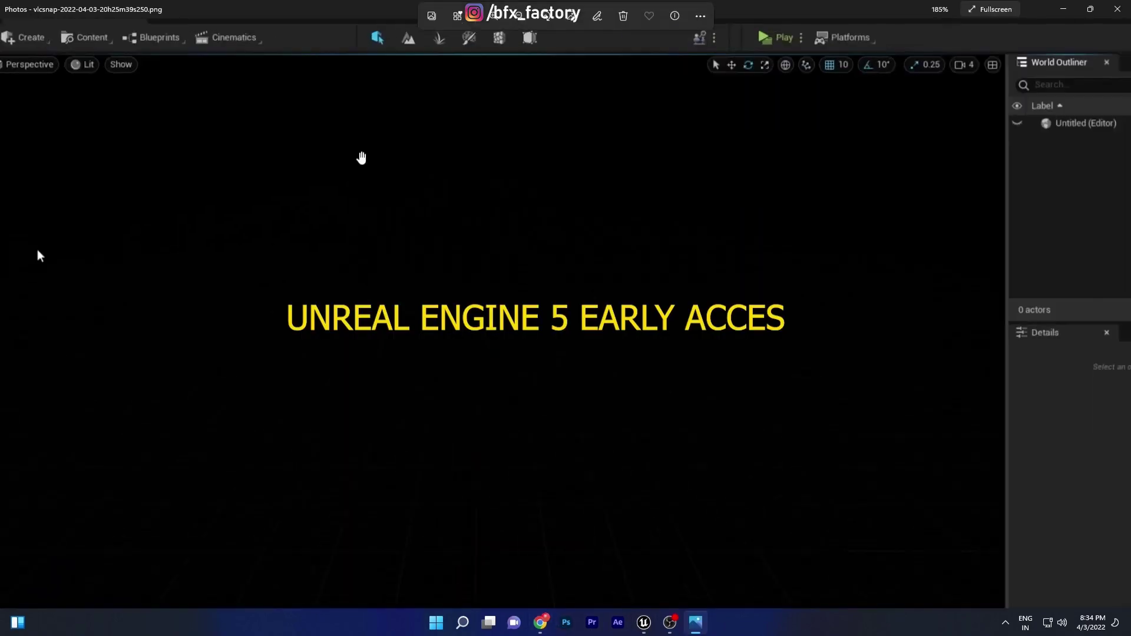
pyautogui.scroll(3, 362, 89)
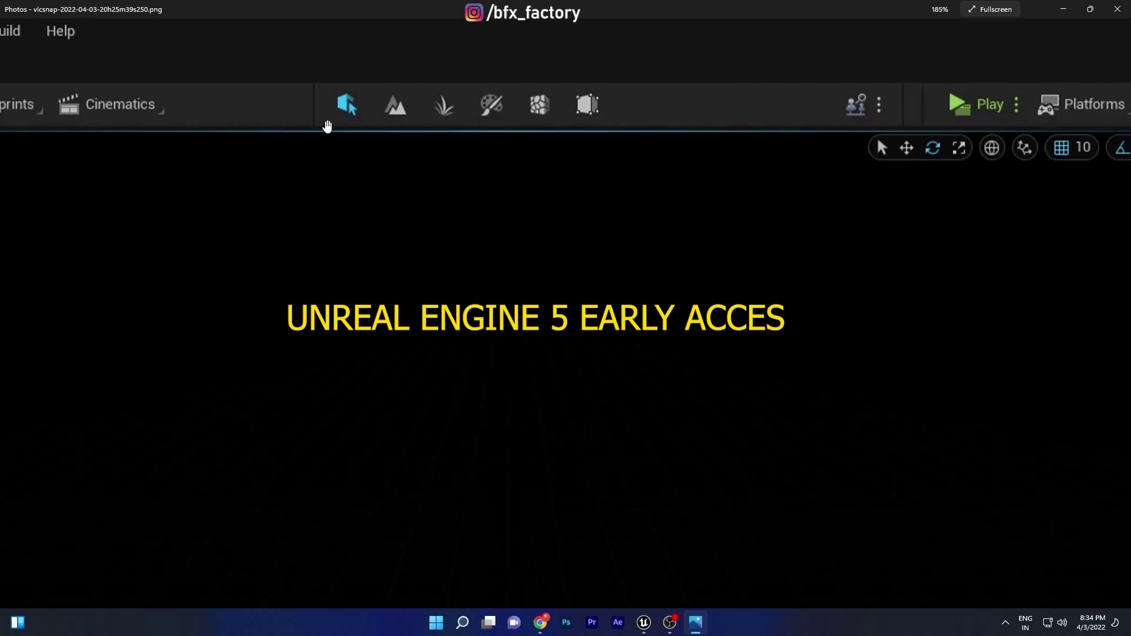
pyautogui.moveTo(241, 103); pyautogui.dragTo(286, 159)
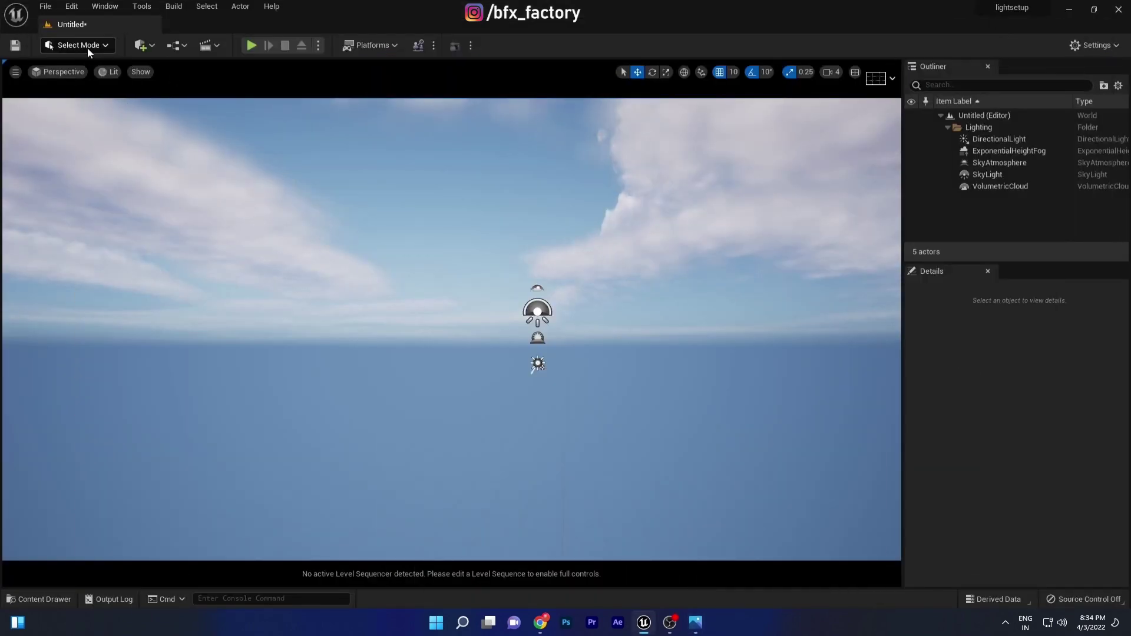
# Check the editor modes list without changing mode, then launch Quixel Bridge from the Add menu
pyautogui.click(86, 46)
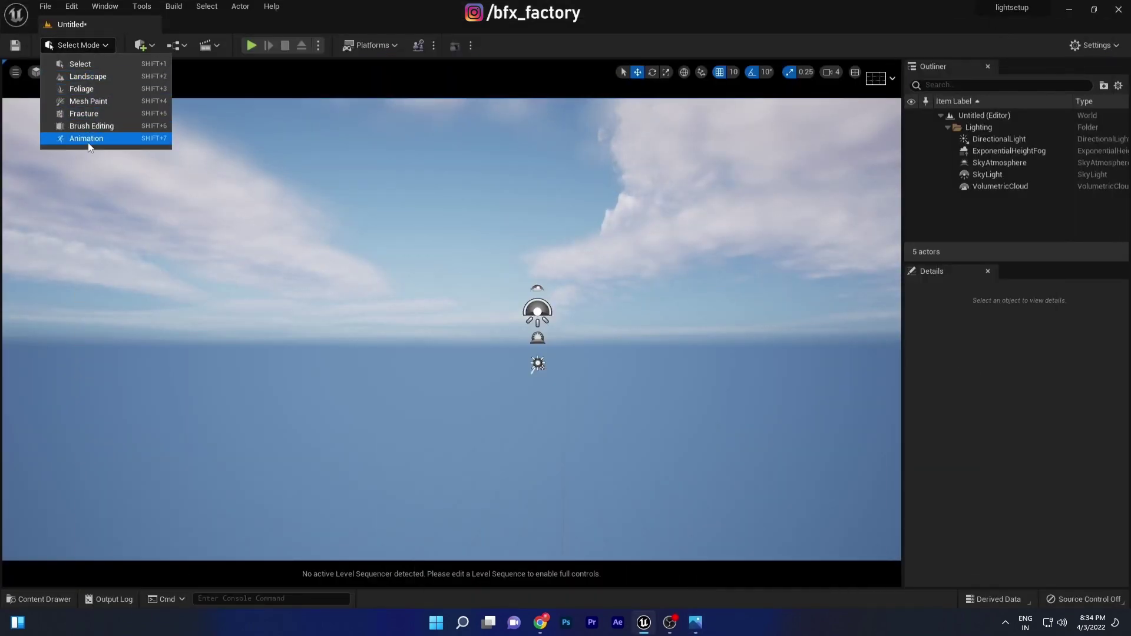
pyautogui.press('Escape')
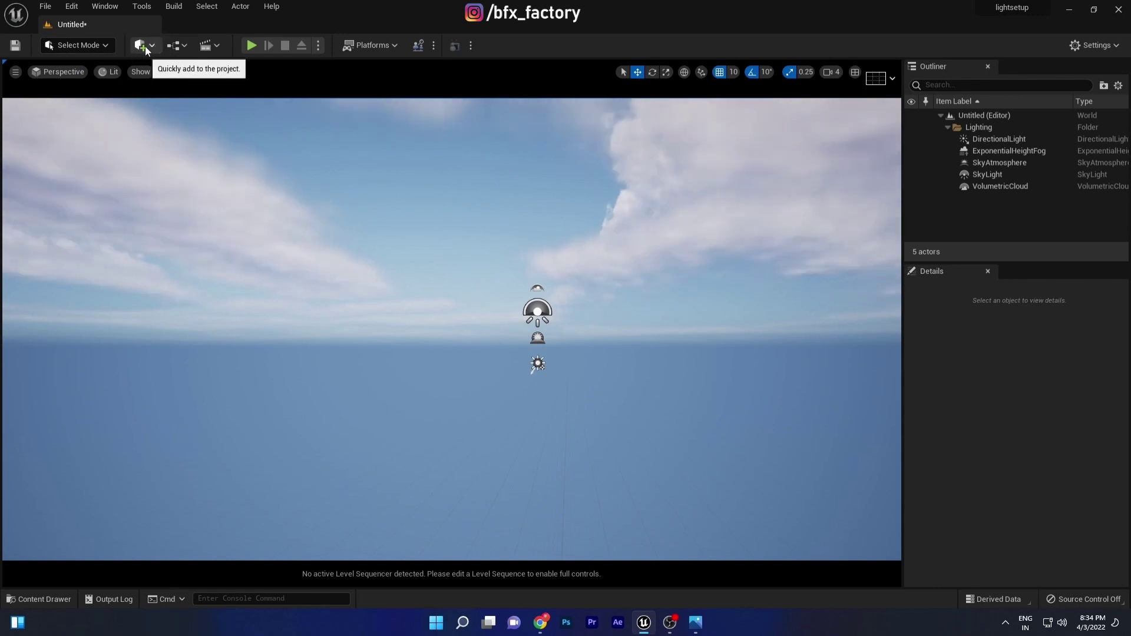
pyautogui.click(151, 46)
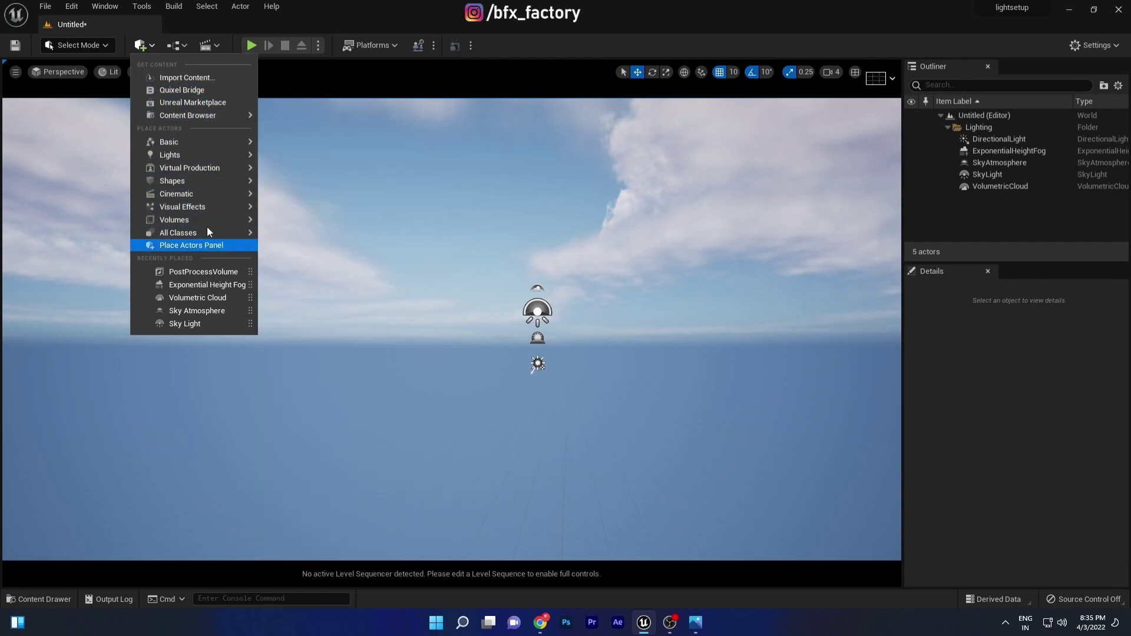
pyautogui.click(206, 95)
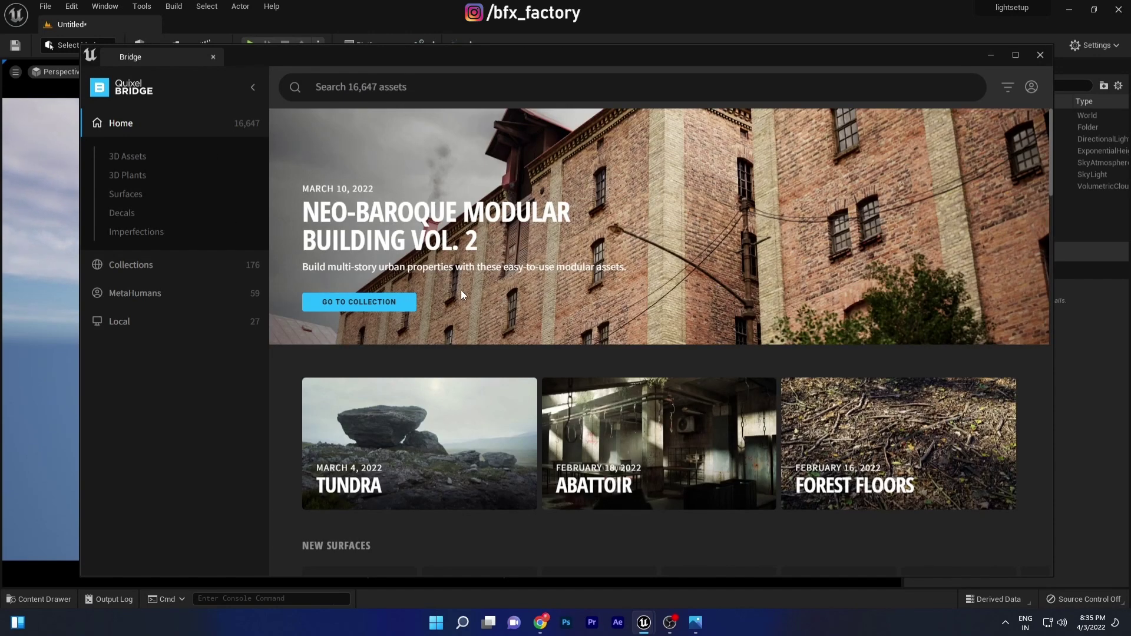
# Close Quixel Bridge, view the Add menu's Basic actors, then show the Early Access screenshot
pyautogui.click(1037, 54)
pyautogui.click(142, 44)
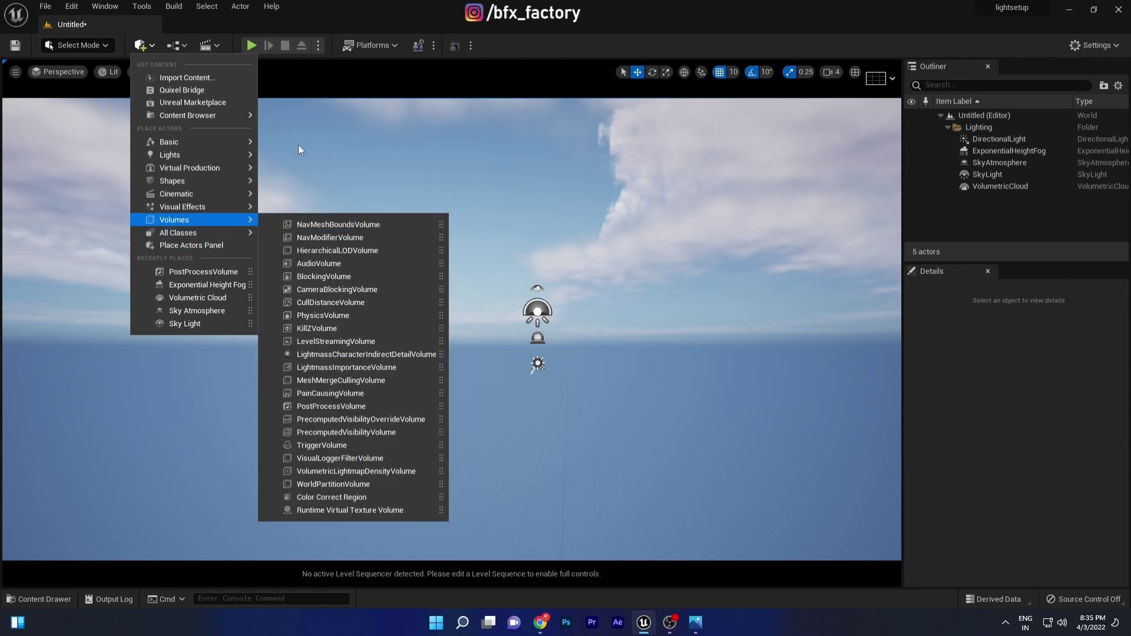
pyautogui.moveTo(169, 142)
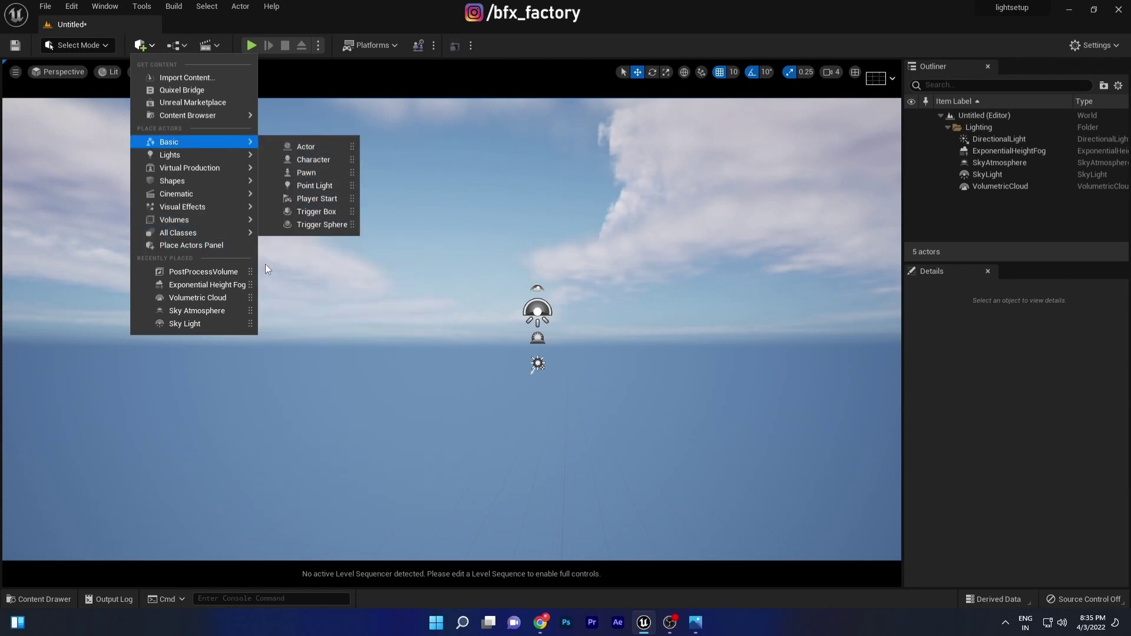
pyautogui.click(706, 624)
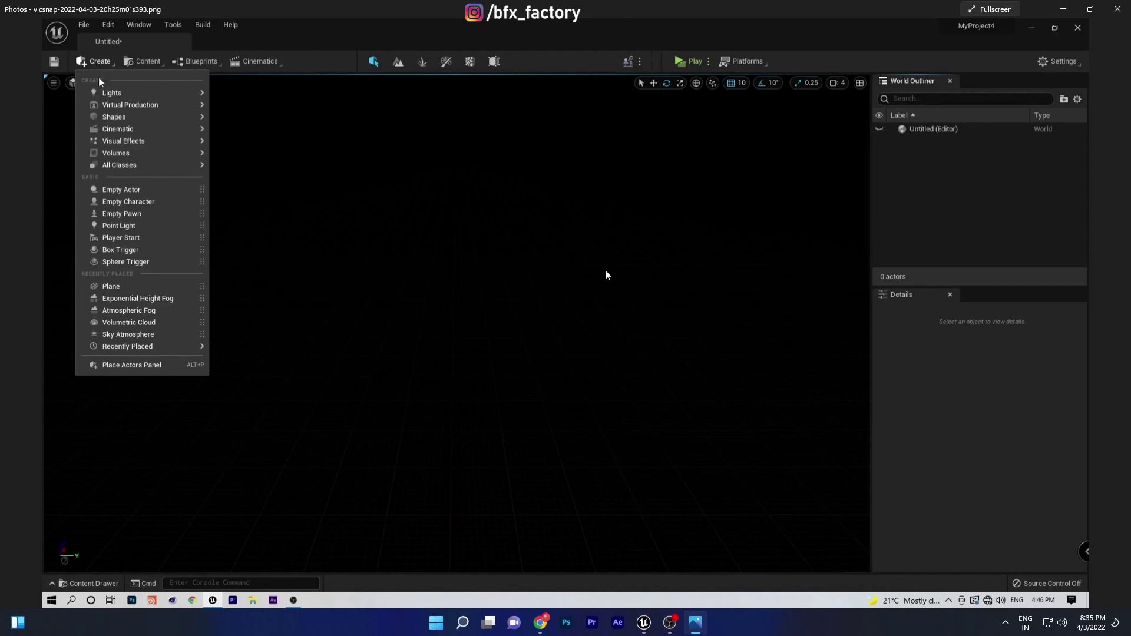
# Minimize the Photos screenshot, then open and dismiss the Unreal Add actor menu
pyautogui.click(1065, 8)
pyautogui.click(141, 45)
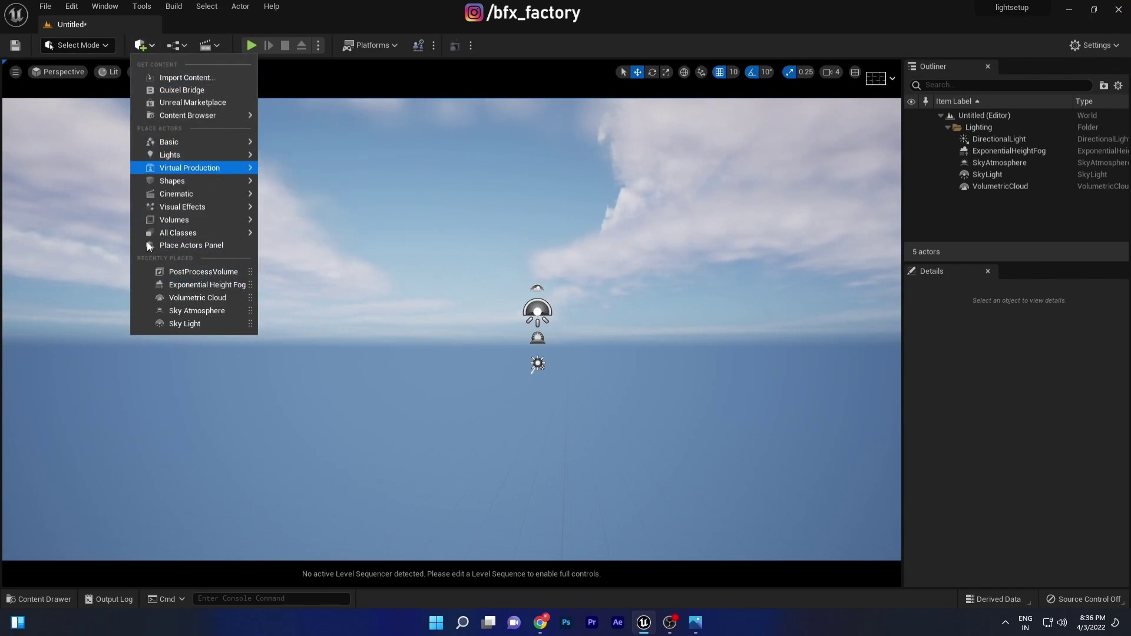
pyautogui.click(355, 5)
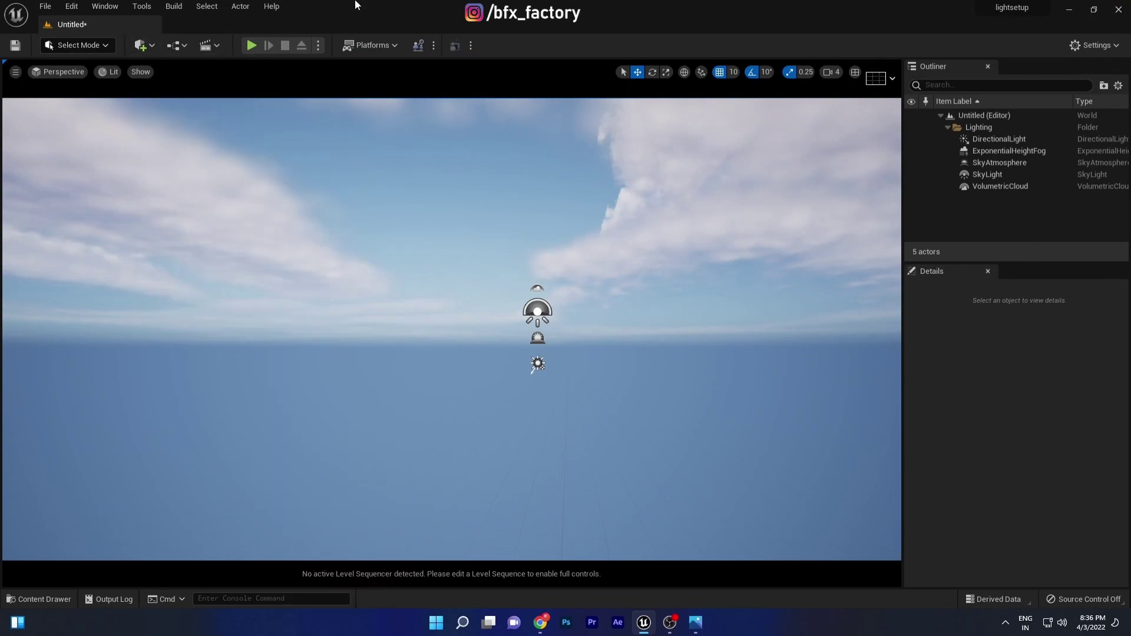
pyautogui.click(219, 47)
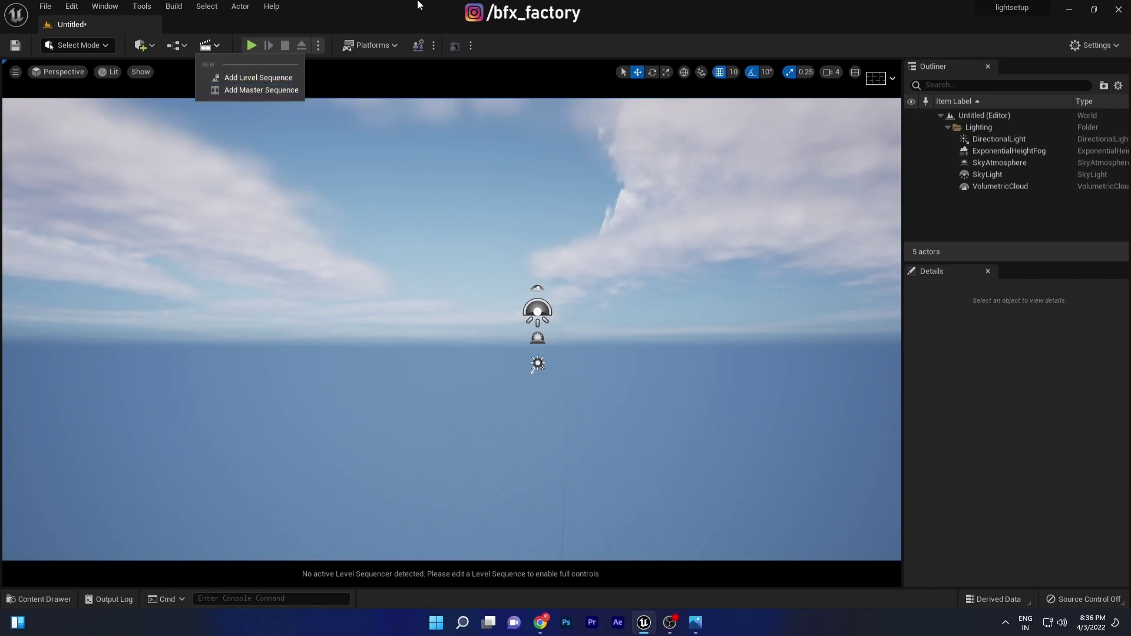
pyautogui.click(459, 178)
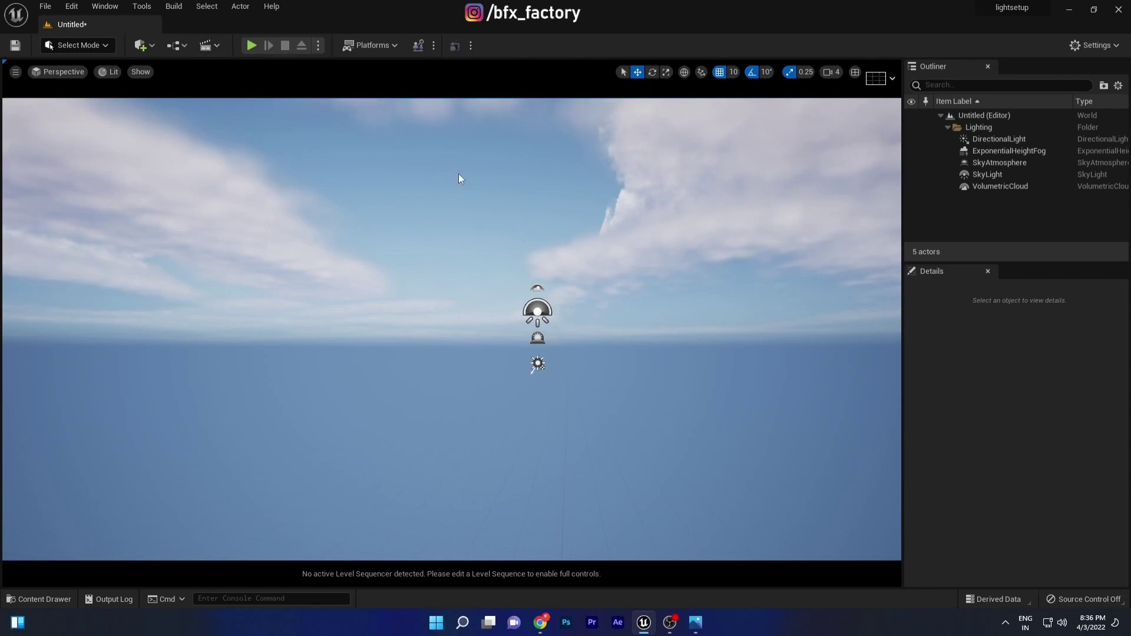
pyautogui.hotkey('ctrl', 'space')
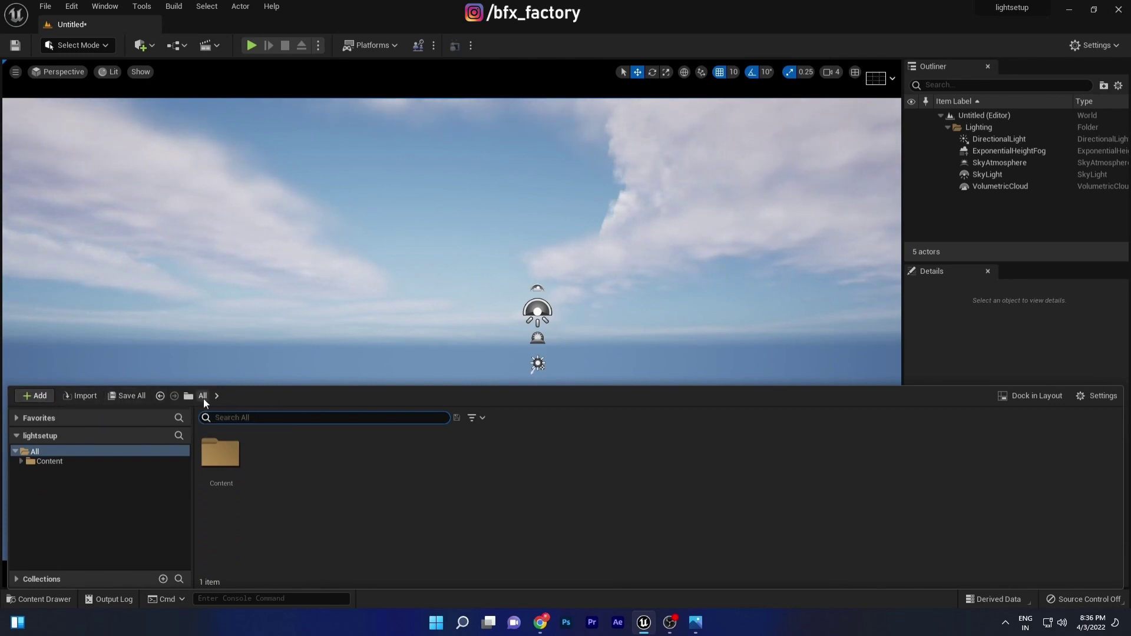
pyautogui.click(17, 435)
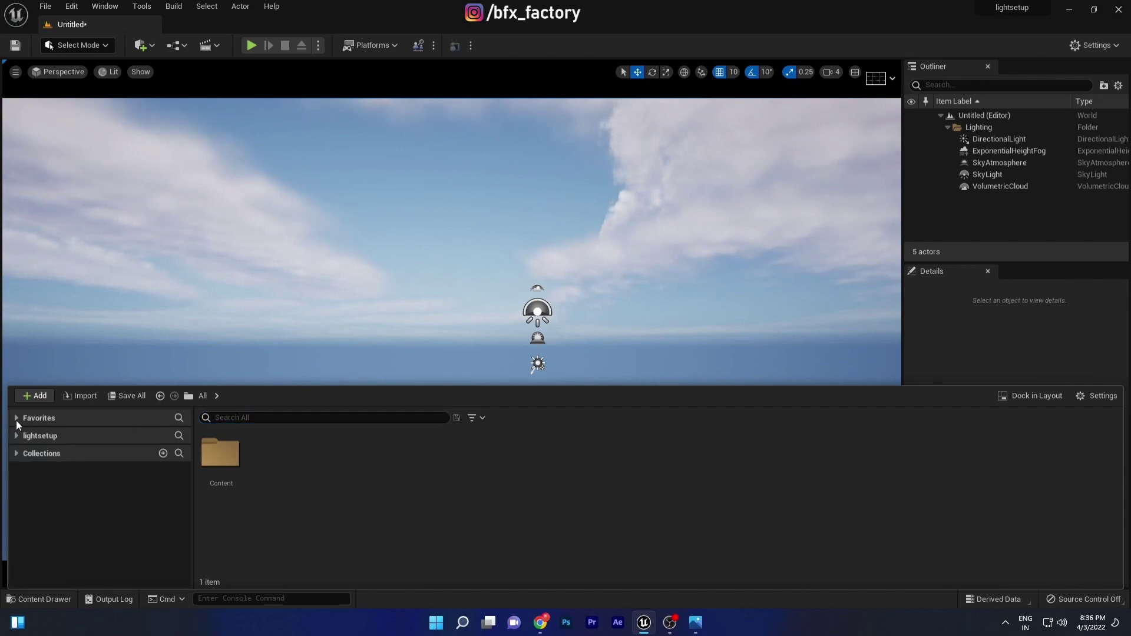
pyautogui.click(16, 417)
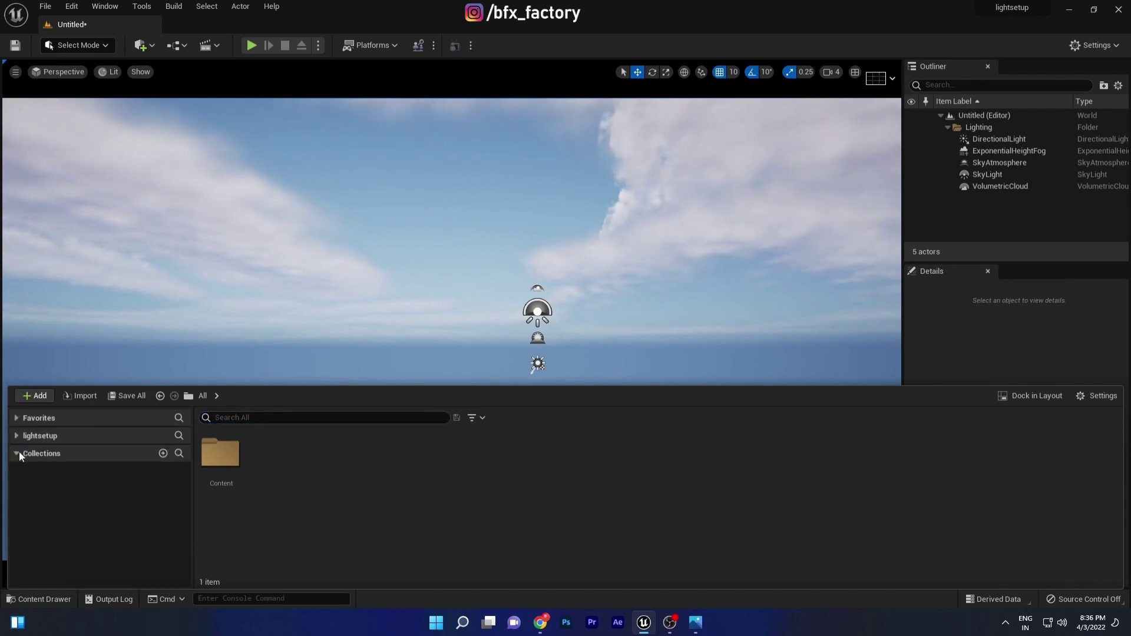
pyautogui.doubleClick(220, 468)
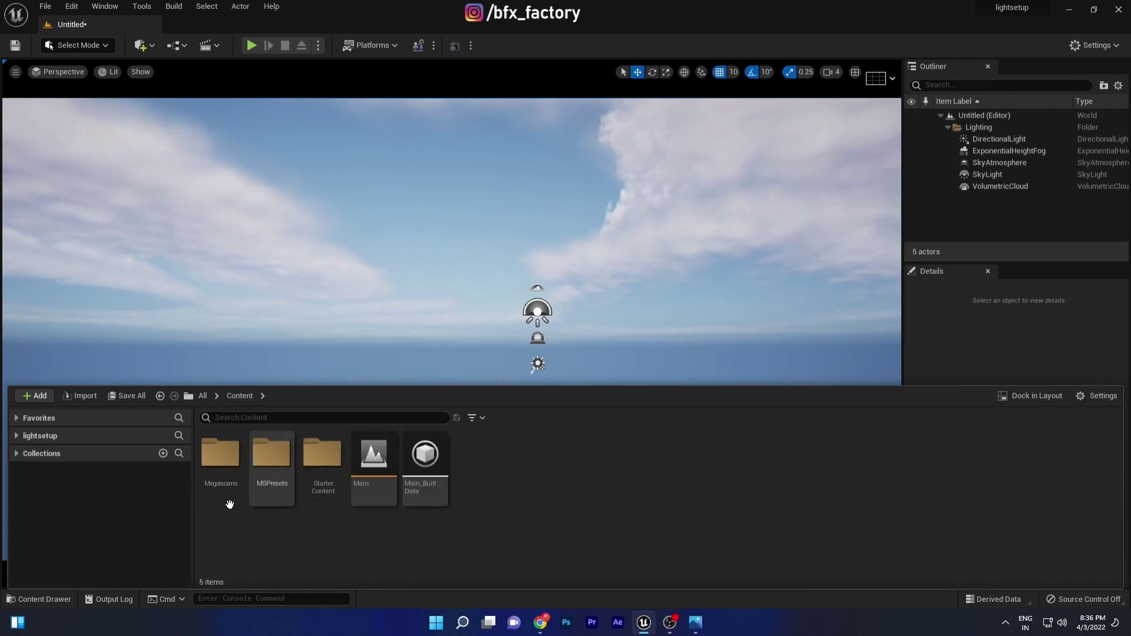
pyautogui.click(202, 396)
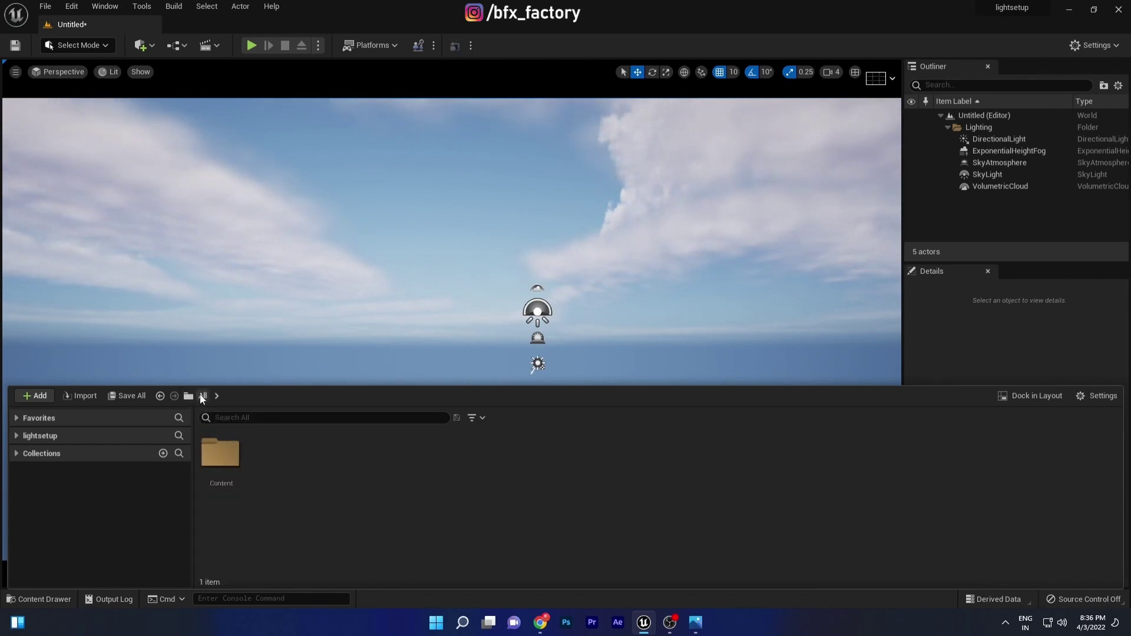
pyautogui.click(251, 355)
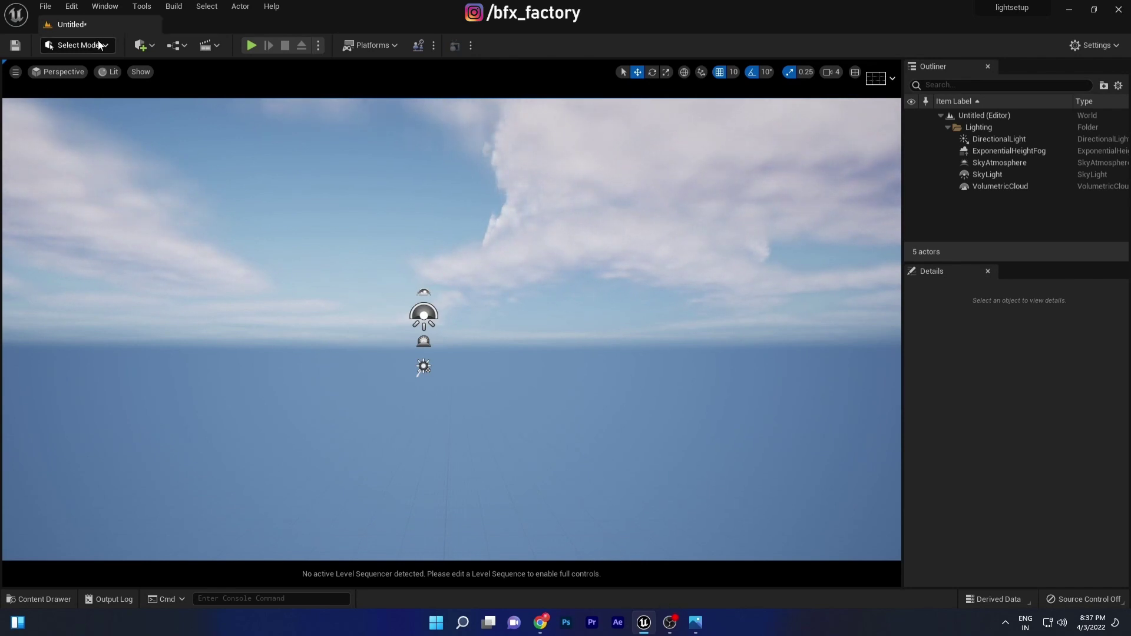
# Create a new level from the Open World template, discarding the untitled level without saving
pyautogui.click(49, 9)
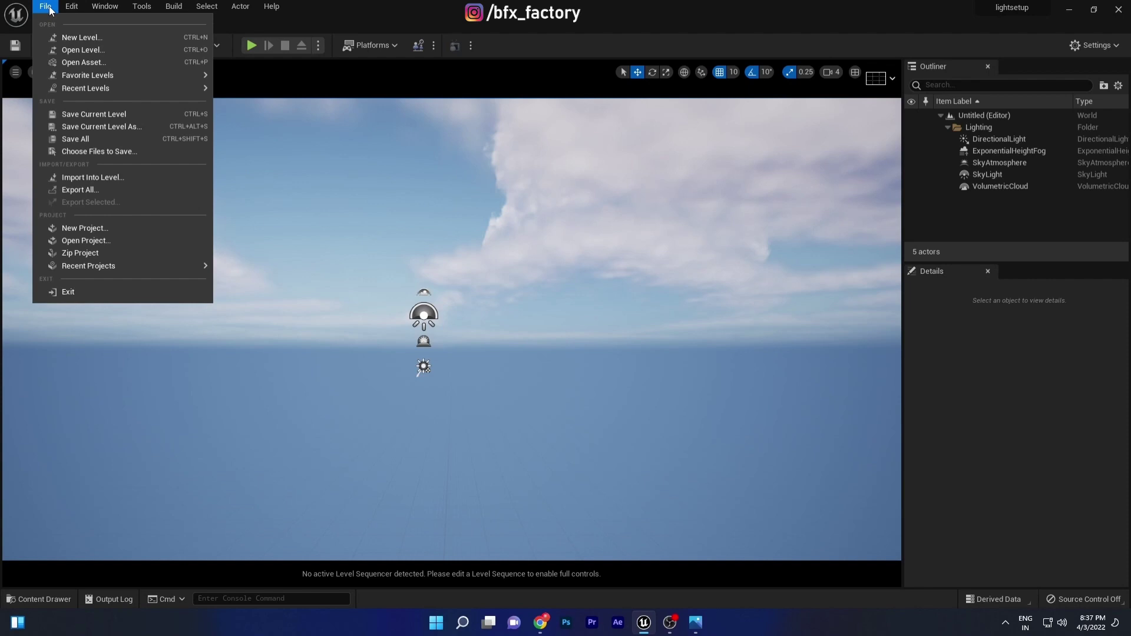
pyautogui.click(50, 10)
pyautogui.click(136, 37)
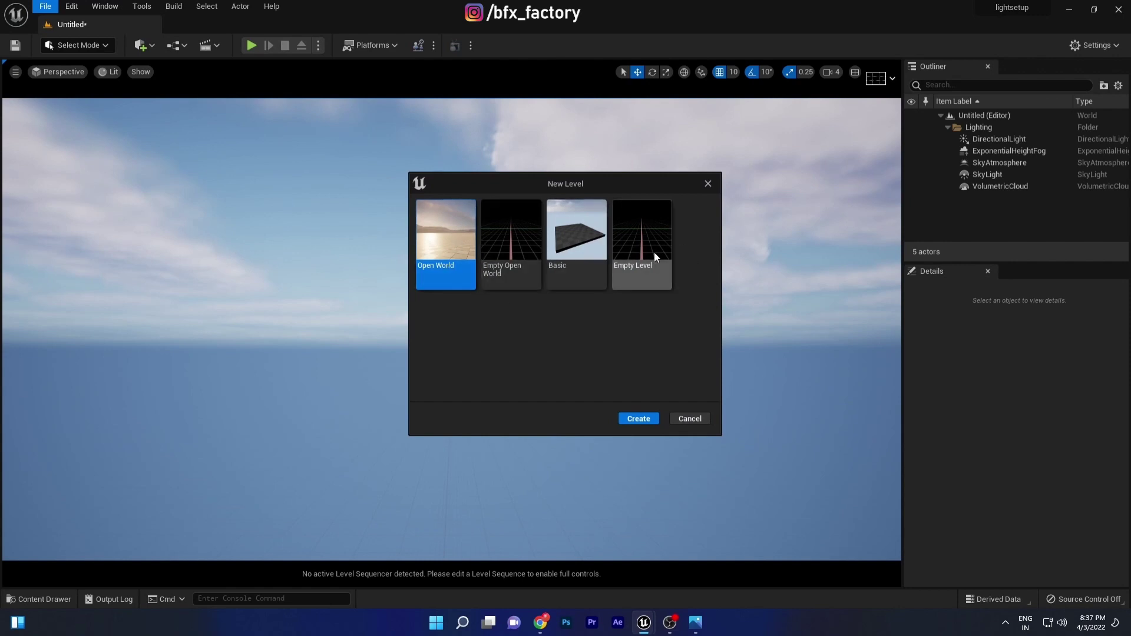
pyautogui.doubleClick(445, 245)
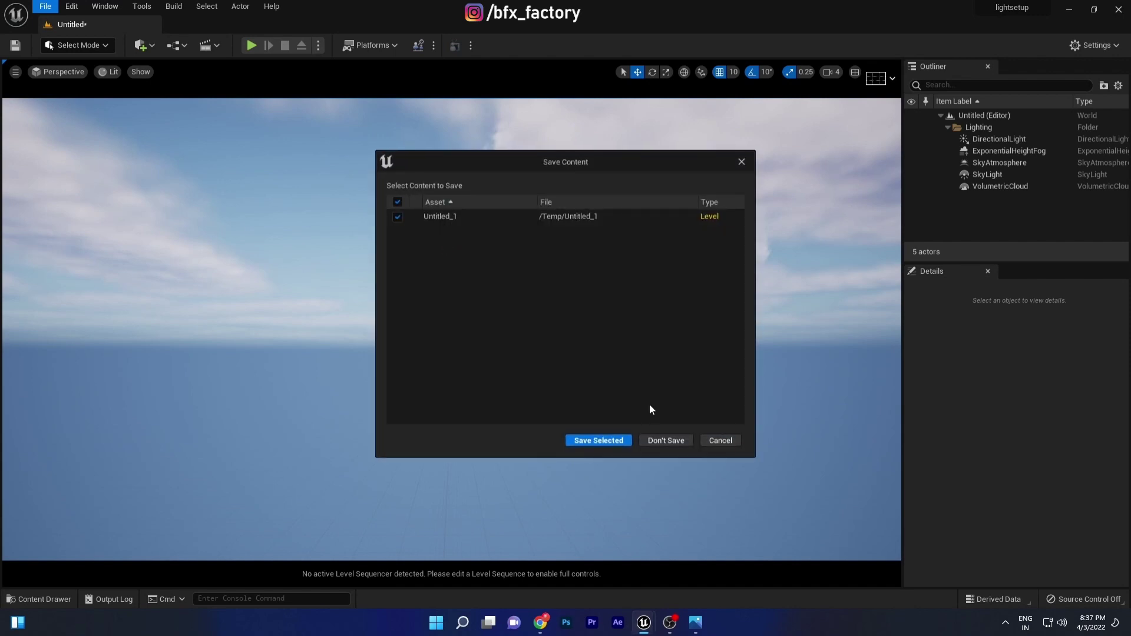
pyautogui.click(662, 441)
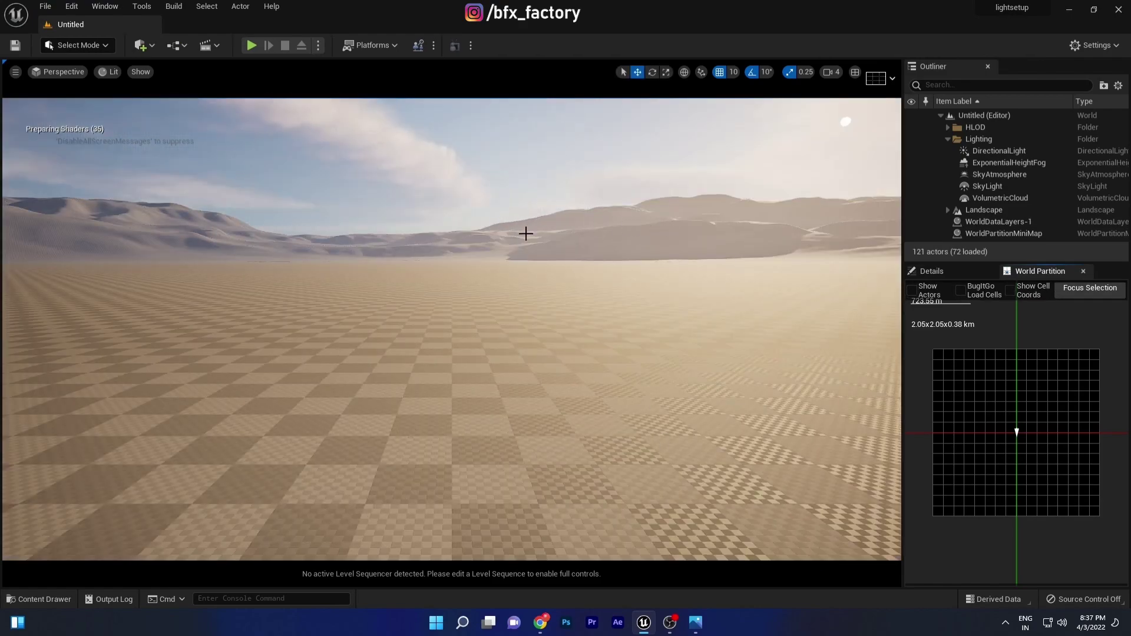
# Look across the dunes and sweep the sun with Ctrl+L to a low, warm sunset angle
pyautogui.moveTo(526, 234); pyautogui.dragTo(512, 232, button='right')
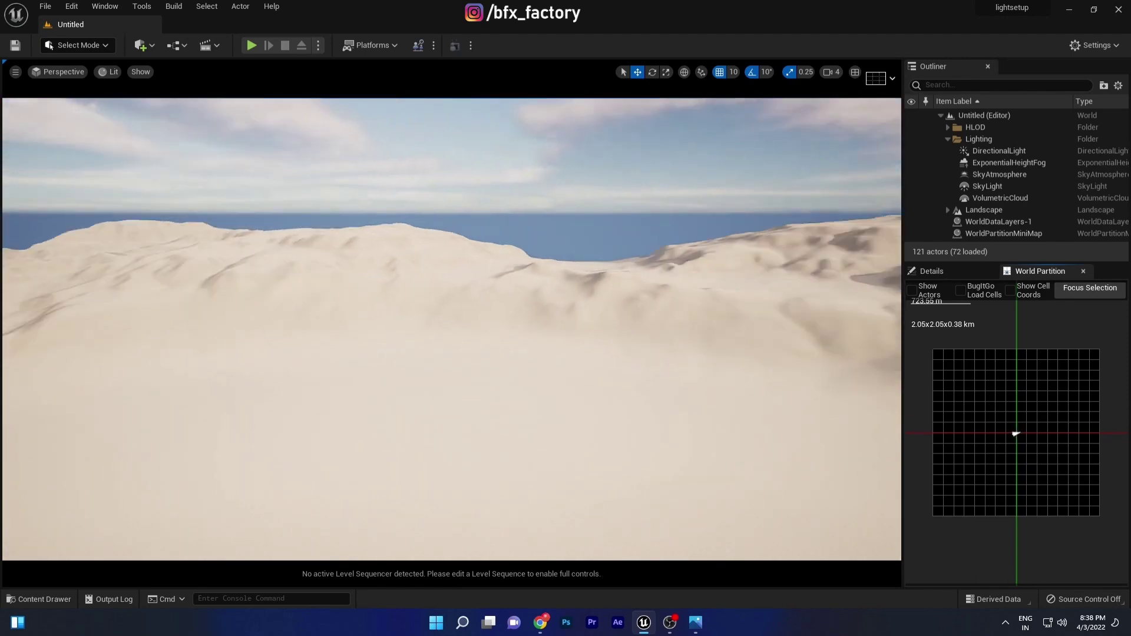
pyautogui.moveTo(512, 231); pyautogui.dragTo(512, 231, button='right')
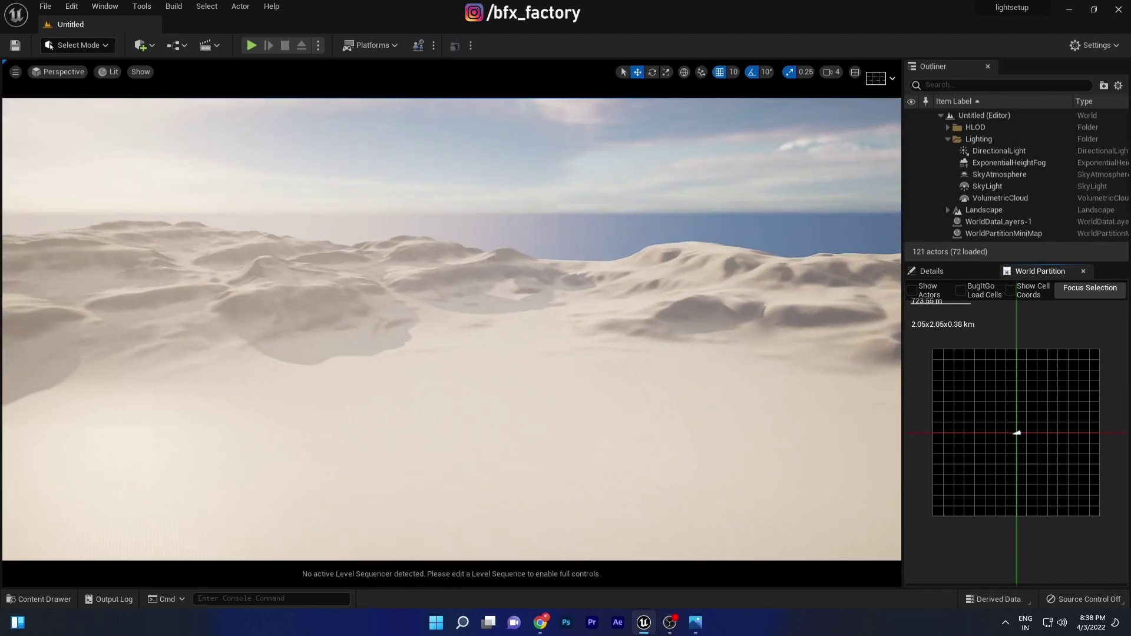
pyautogui.hotkey('ctrl', 'l')
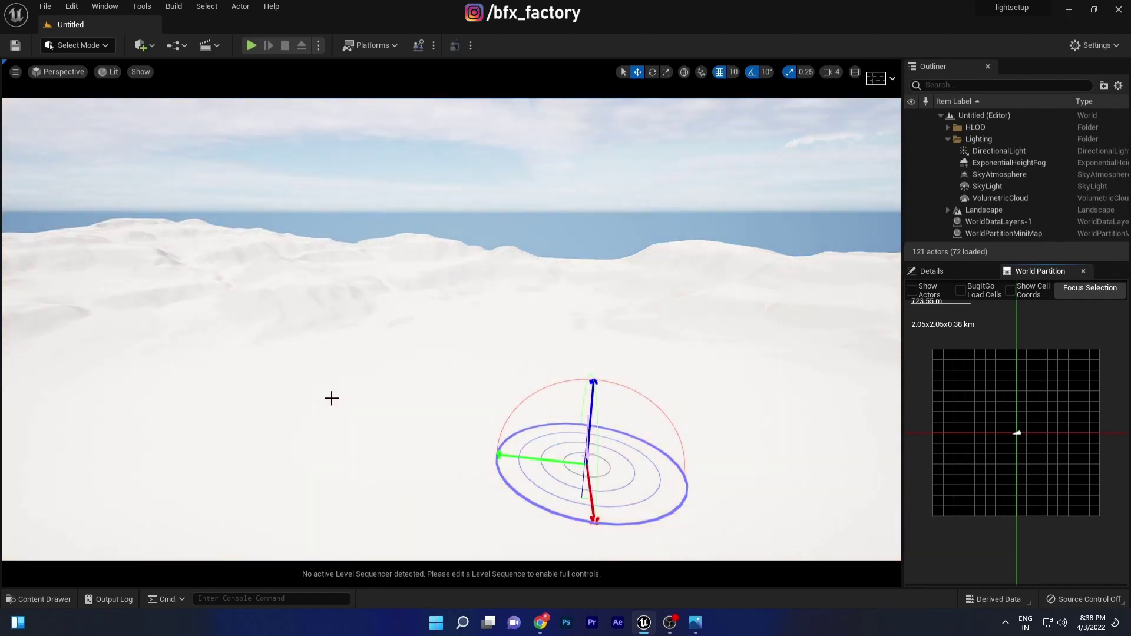
pyautogui.hotkey('ctrl', 'l')
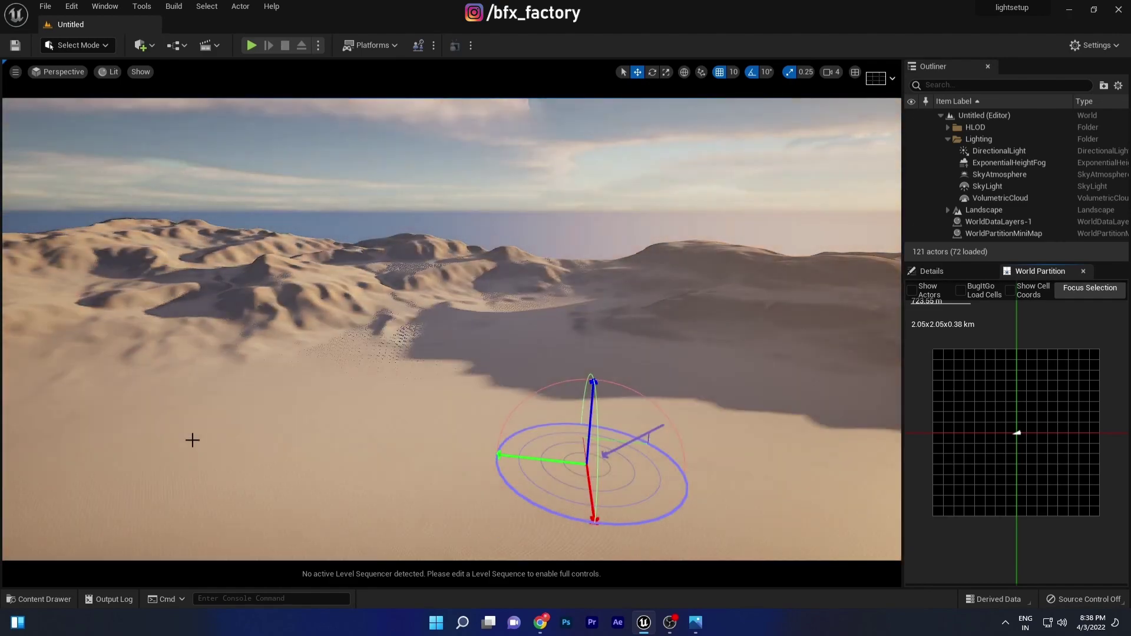
pyautogui.hotkey('ctrl', 'l')
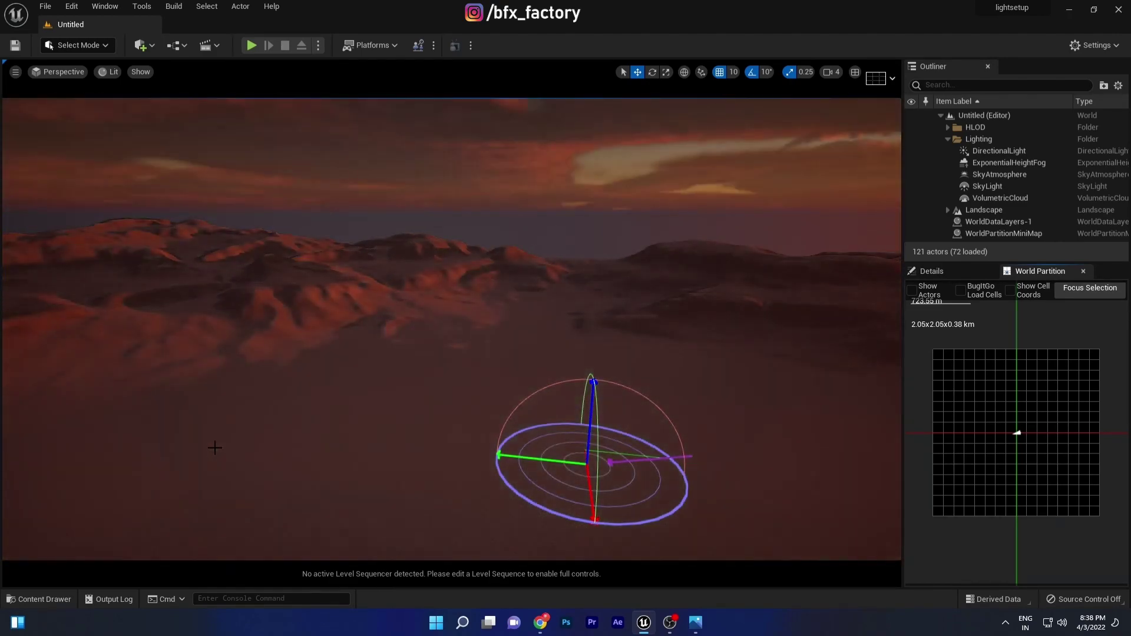
pyautogui.hotkey('ctrl', 'l')
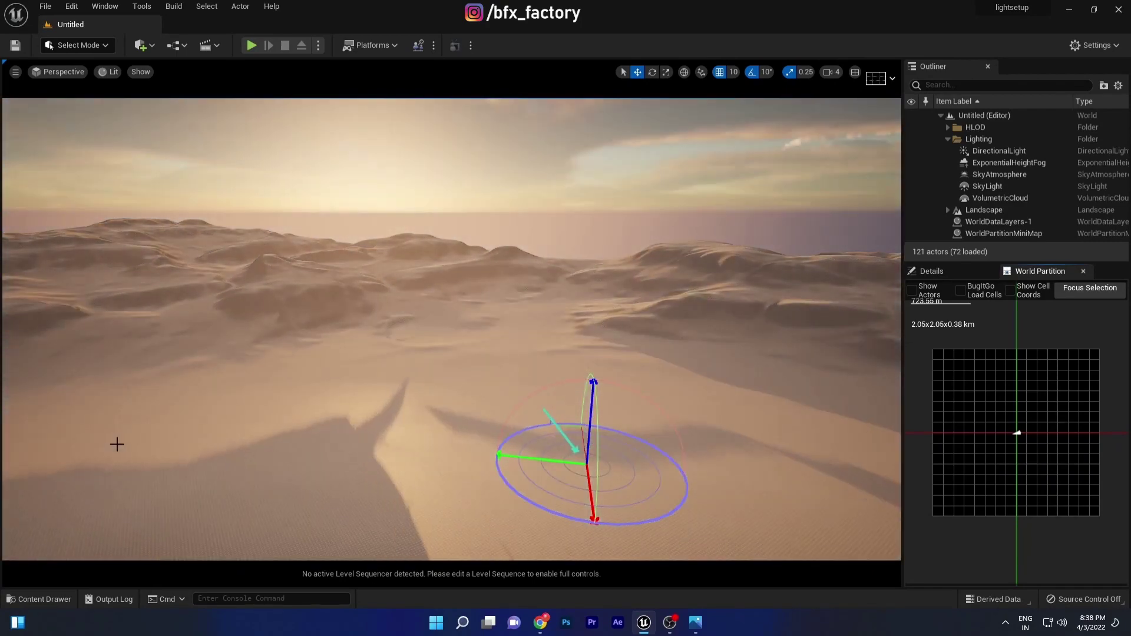
pyautogui.hotkey('ctrl', 'l')
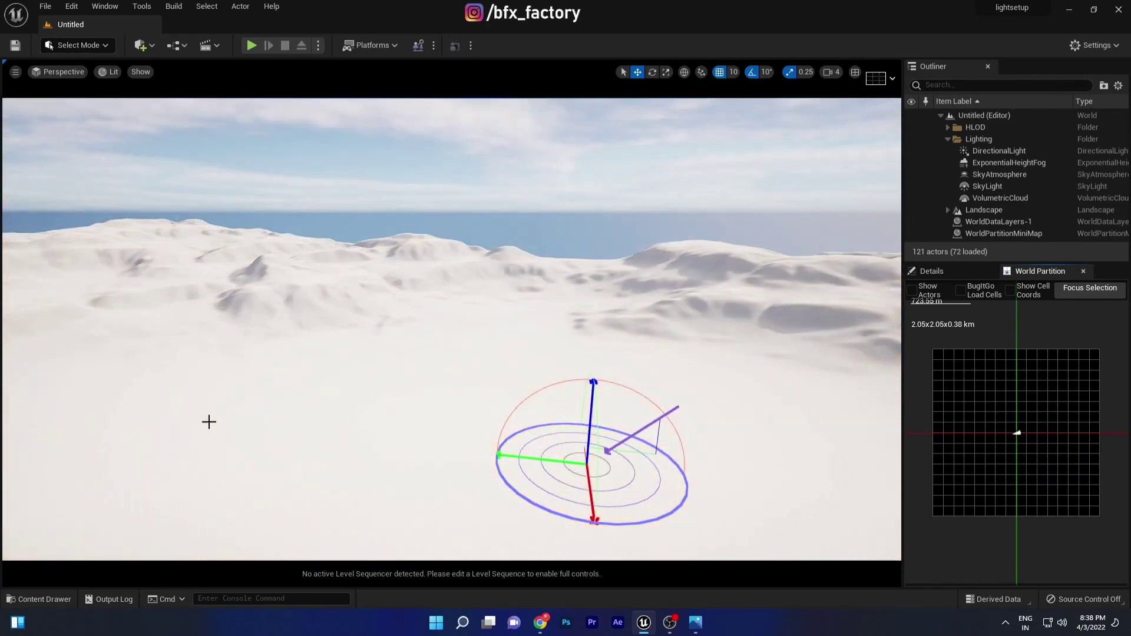
pyautogui.hotkey('ctrl', 'l')
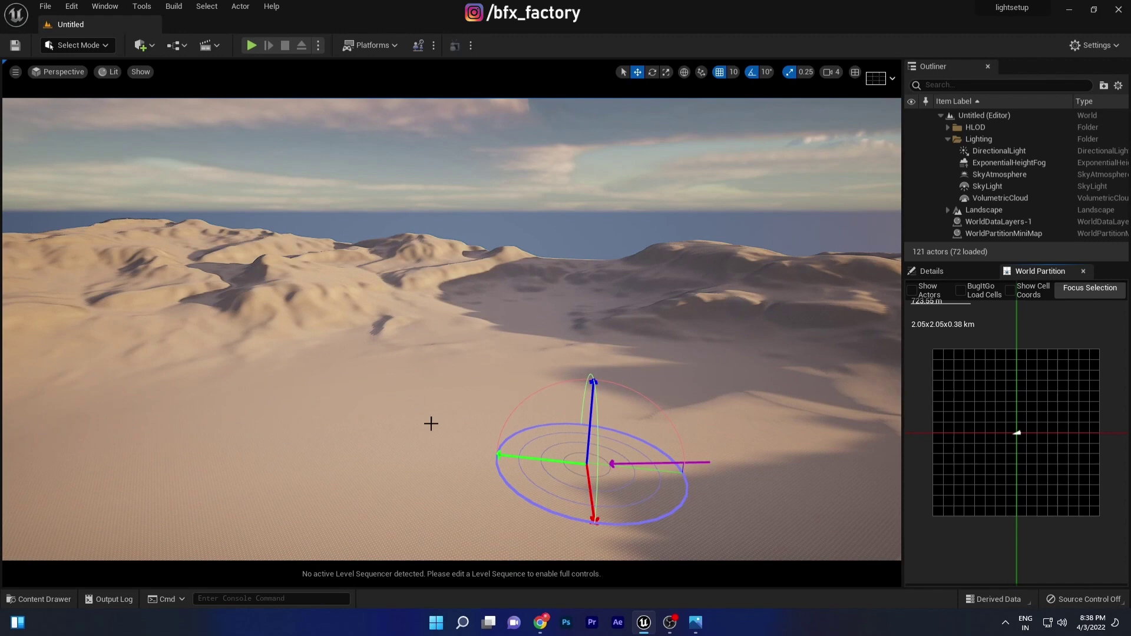